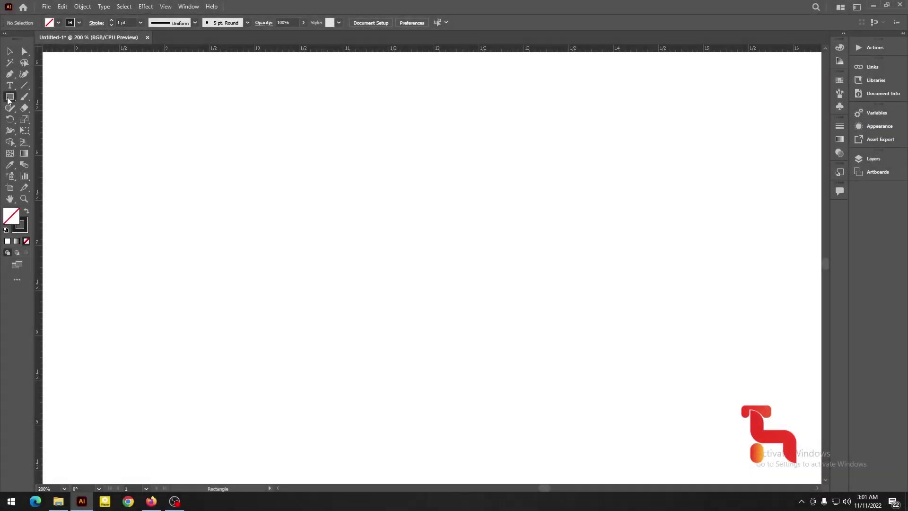
Draw a 2 in × 2 in circle with the Ellipse tool by entering its exact size.
right_click(9, 97)
left_click(65, 121)
left_click(278, 240)
type("2")
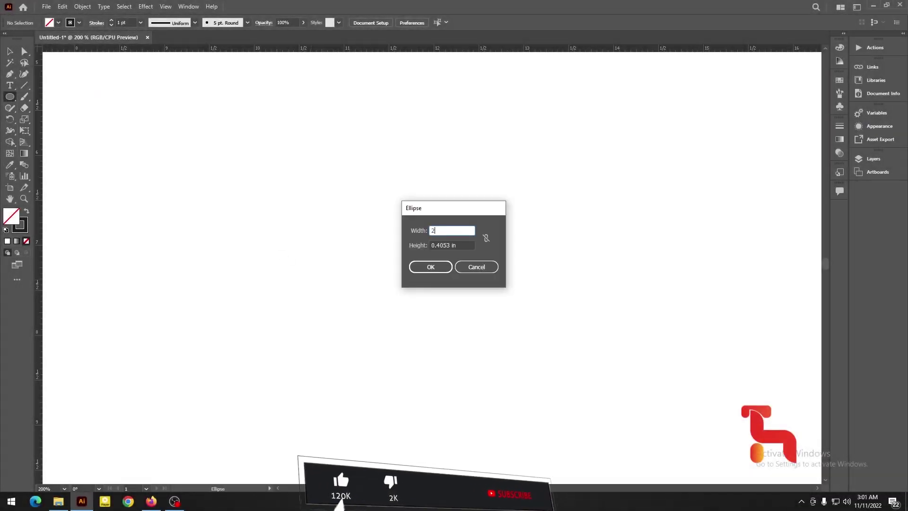
key("Tab")
type("2")
key("Return")
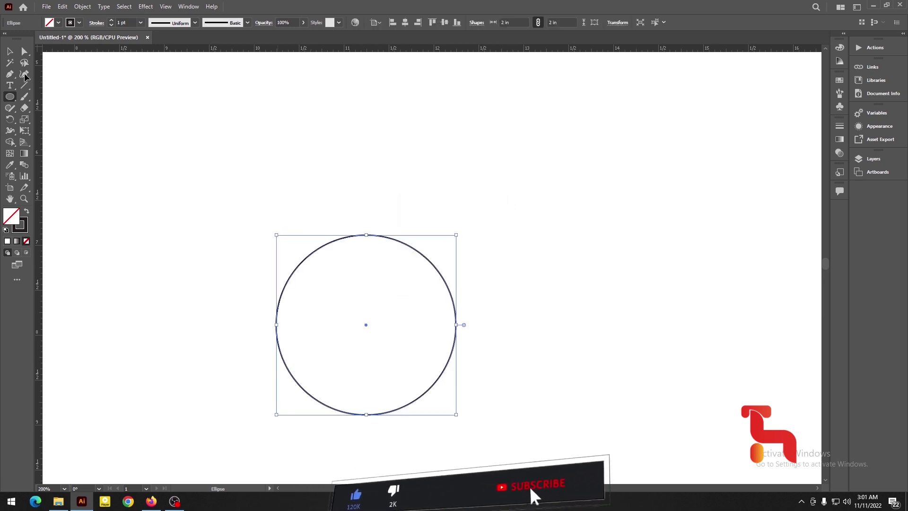
Give the circle a 4 pt stroke and move it up and left, zoomed to 300%.
key("v")
left_click(112, 21)
left_click(112, 21)
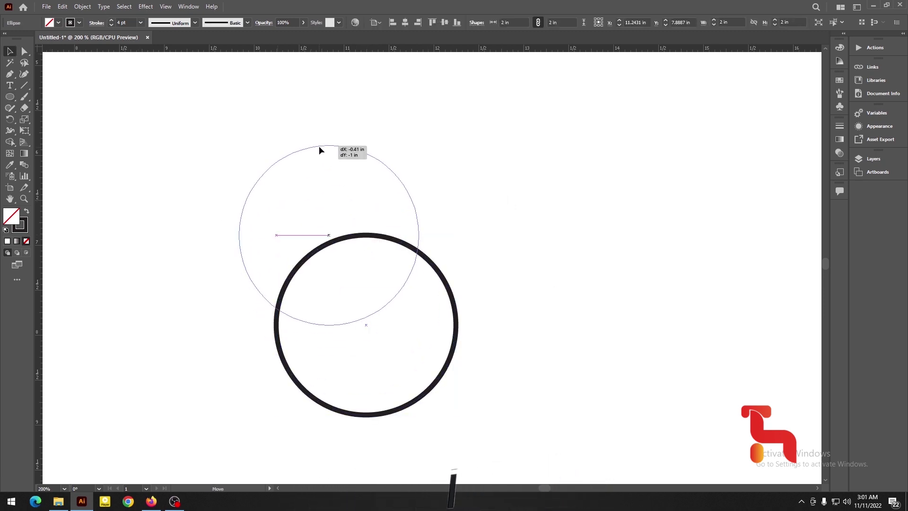
left_click_drag(358, 238, 319, 146)
key("ctrl+plus")
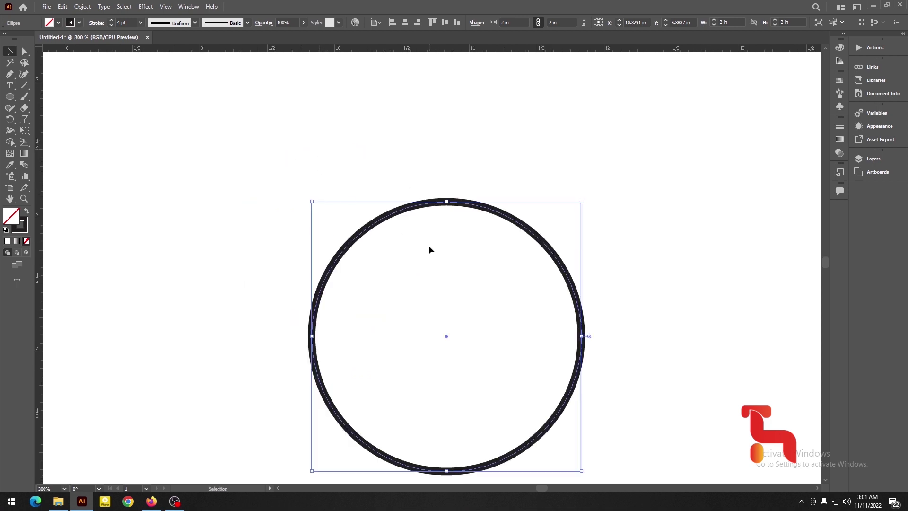
left_click_drag(412, 207, 312, 134)
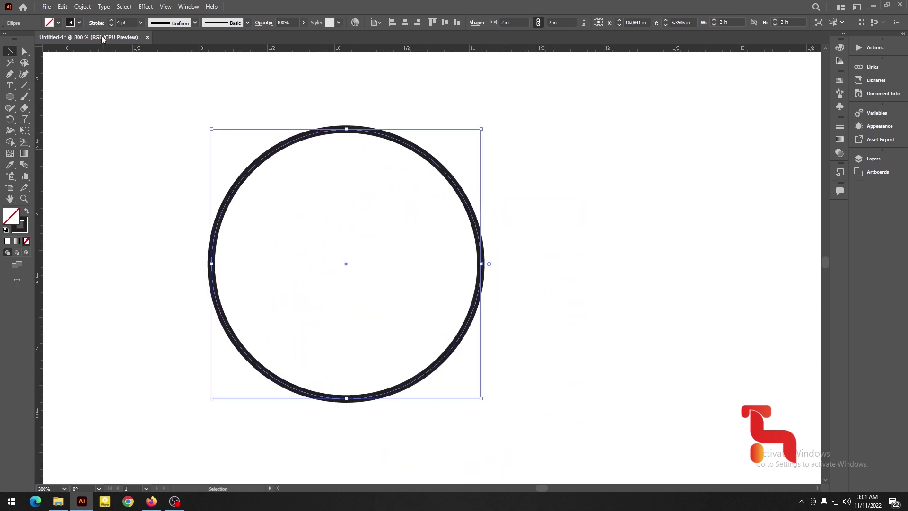
Copy the circle and paste the copy directly in front of it.
left_click(65, 7)
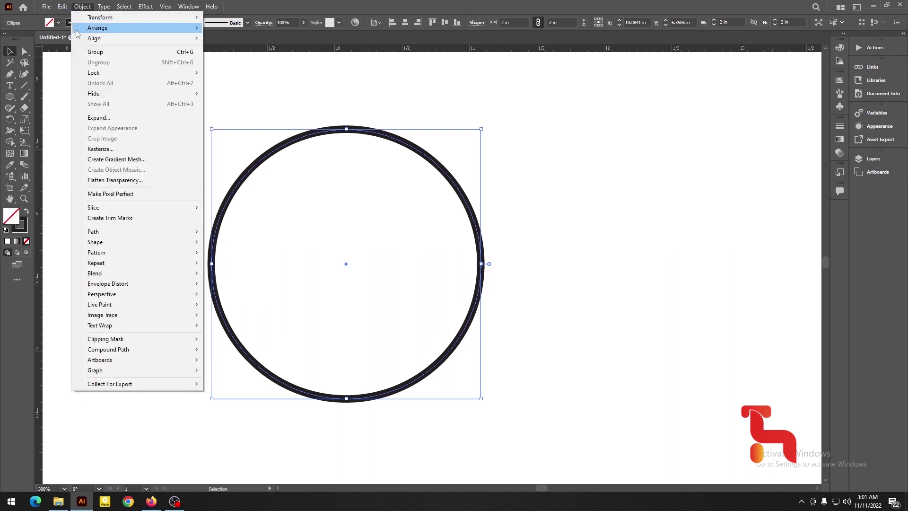
left_click(62, 7)
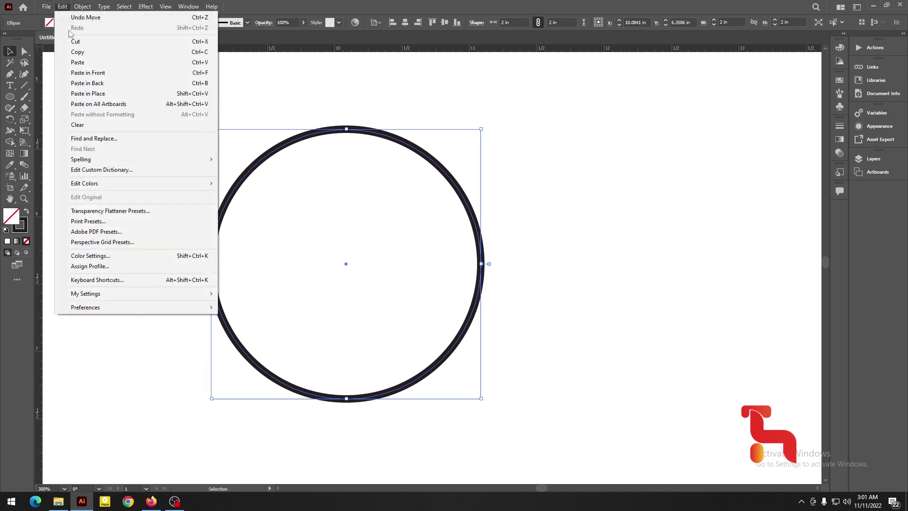
left_click(172, 73)
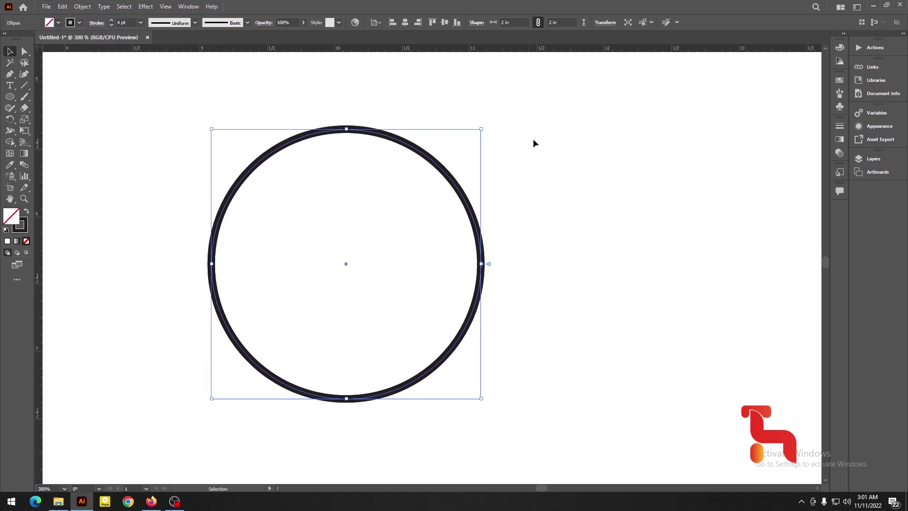
In the Properties panel, resize the front copy to 0.5 × 0.5 in anchored at the right.
left_click(189, 6)
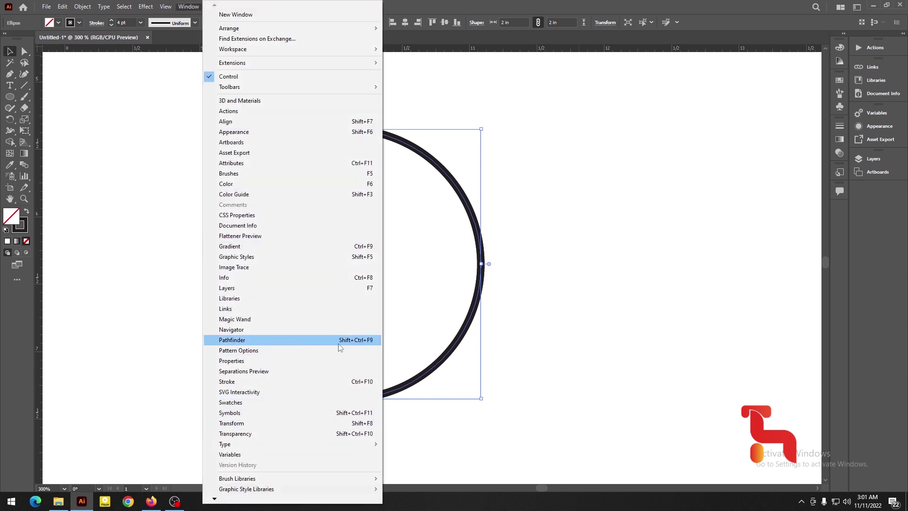
left_click(360, 362)
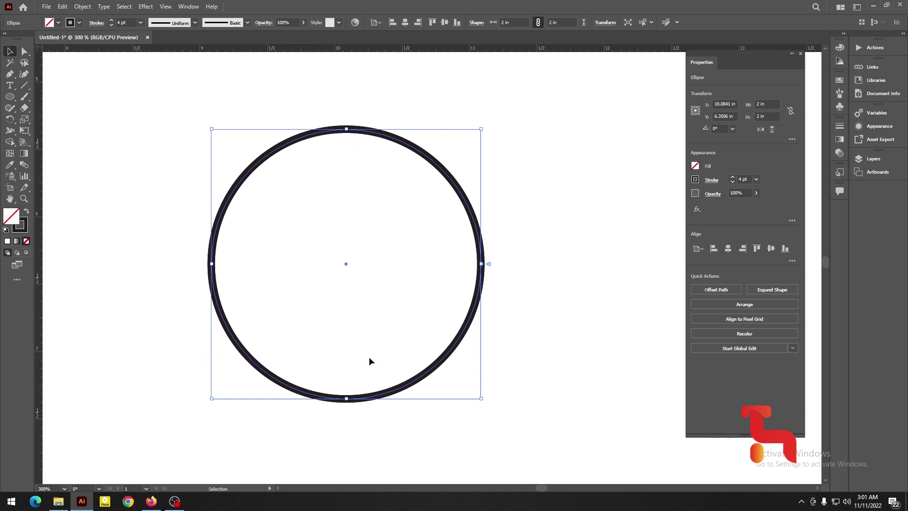
left_click(698, 110)
left_click(758, 104)
key("Tab")
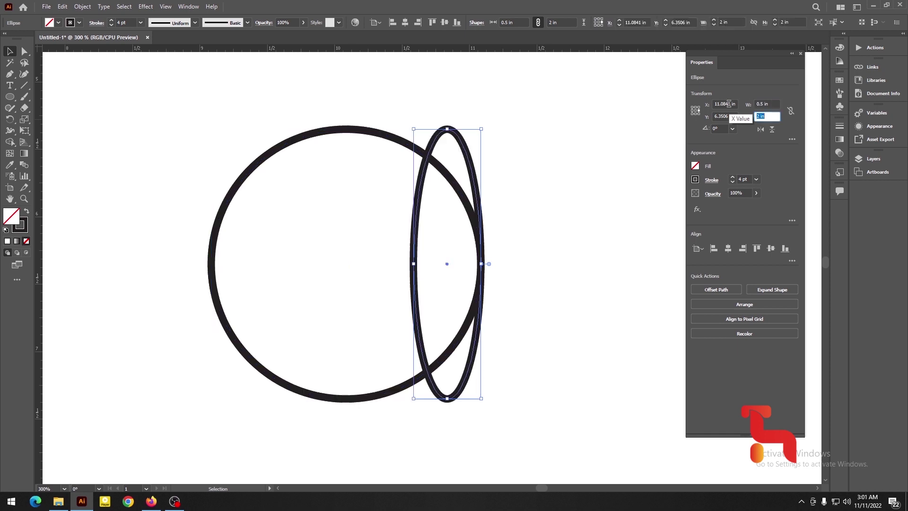
key("BackSpace")
type("0.5")
key("Return")
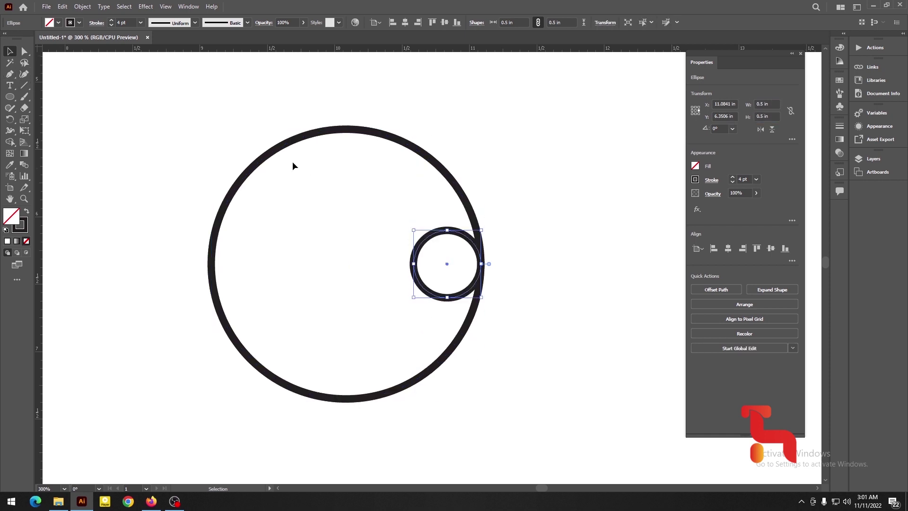
Copy the big circle and paste a copy directly in front of it.
left_click(263, 161)
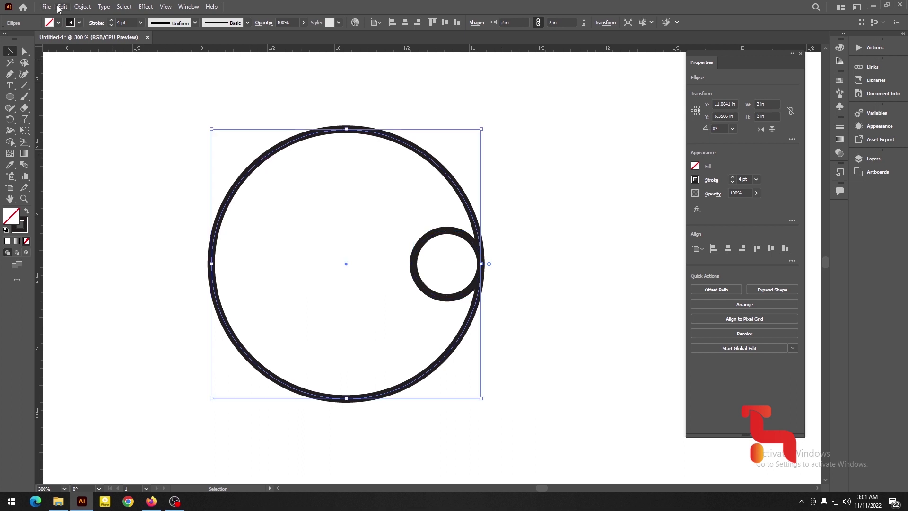
left_click(61, 7)
left_click(78, 52)
left_click(62, 7)
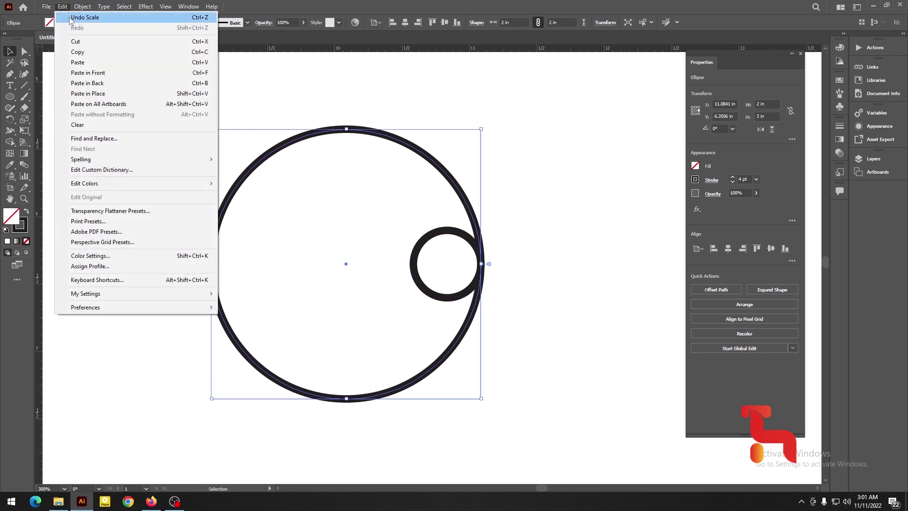
left_click(130, 73)
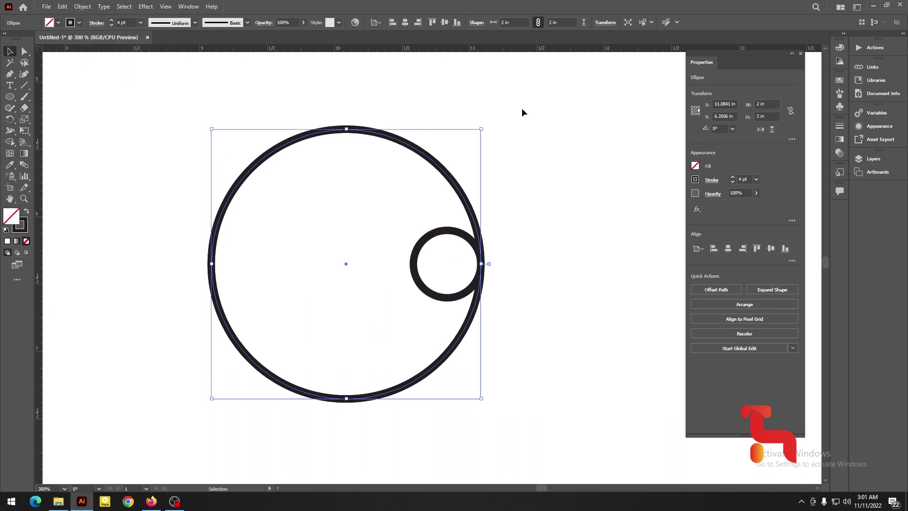
Resize the new copy to 0.5 × 0.5 in anchored at the top edge.
left_click(693, 107)
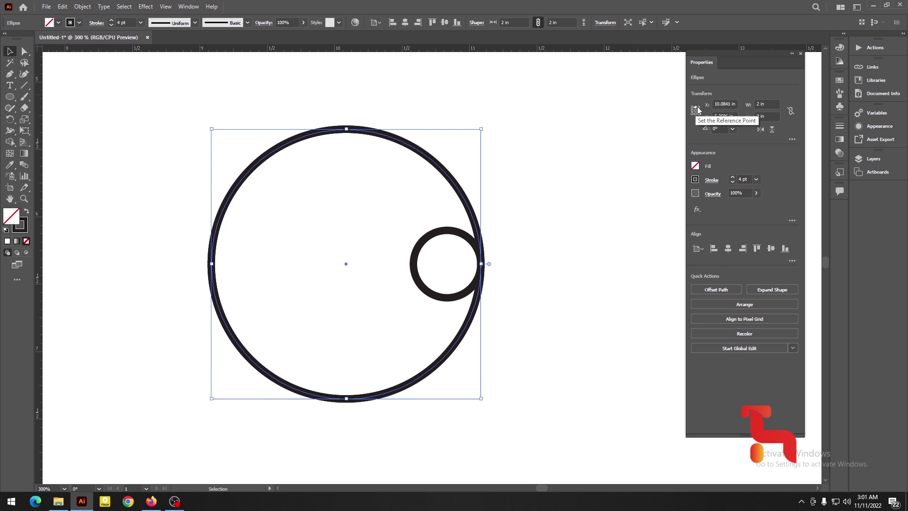
left_click(757, 104)
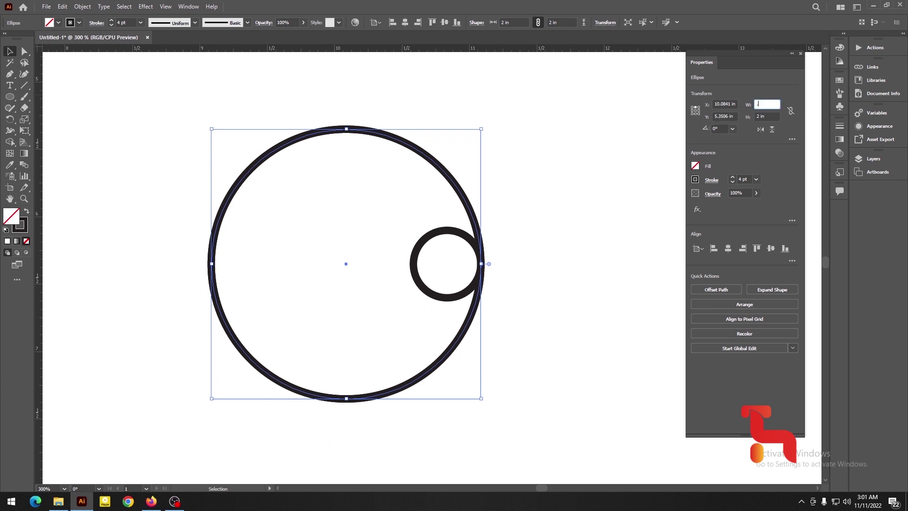
type(".5")
key("Tab")
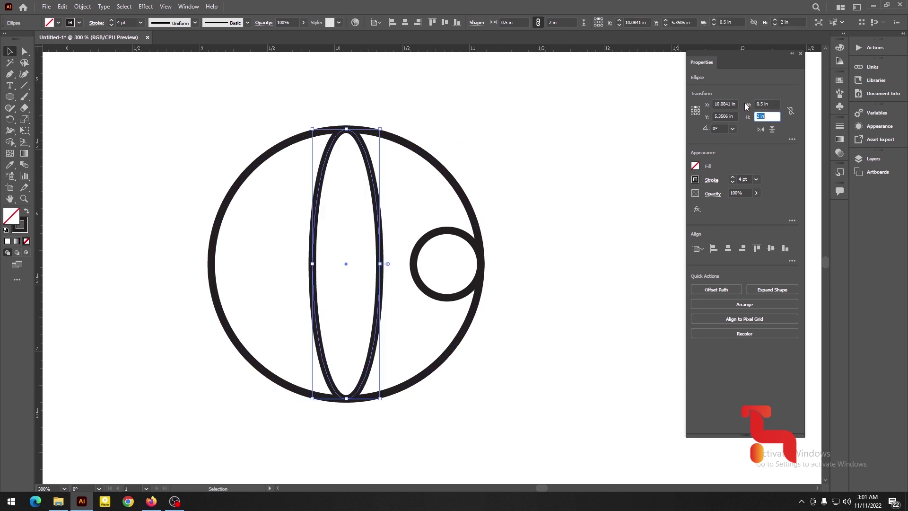
key("BackSpace")
type("0.5")
key("Return")
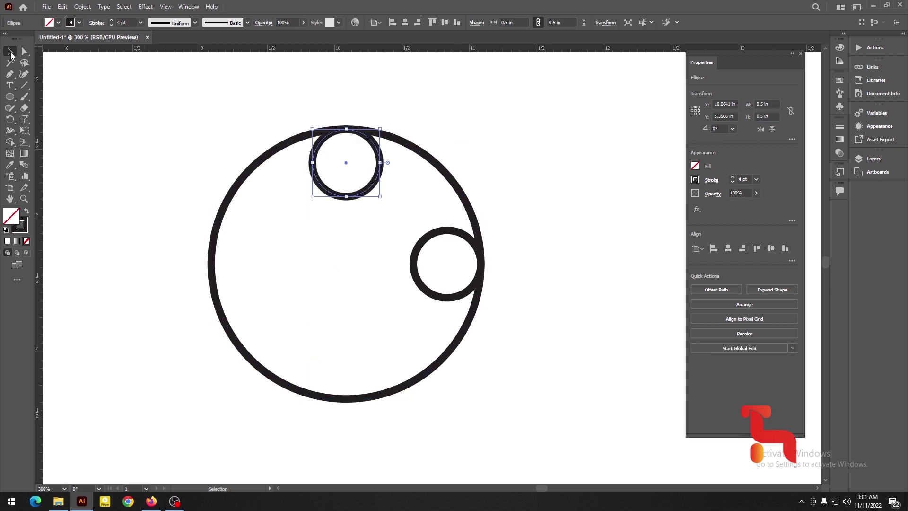
Select all three circles and rotate them 45° through the Rotate dialog.
left_click_drag(223, 107, 569, 363)
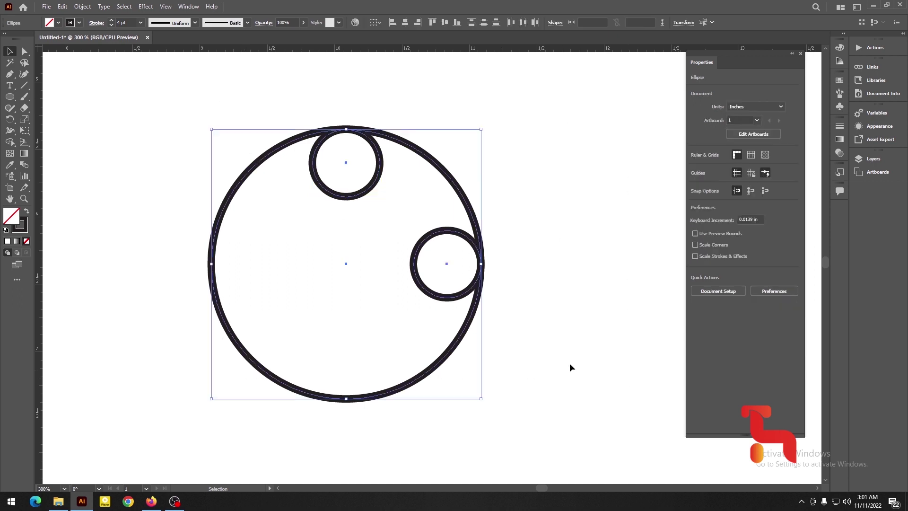
left_click(10, 120)
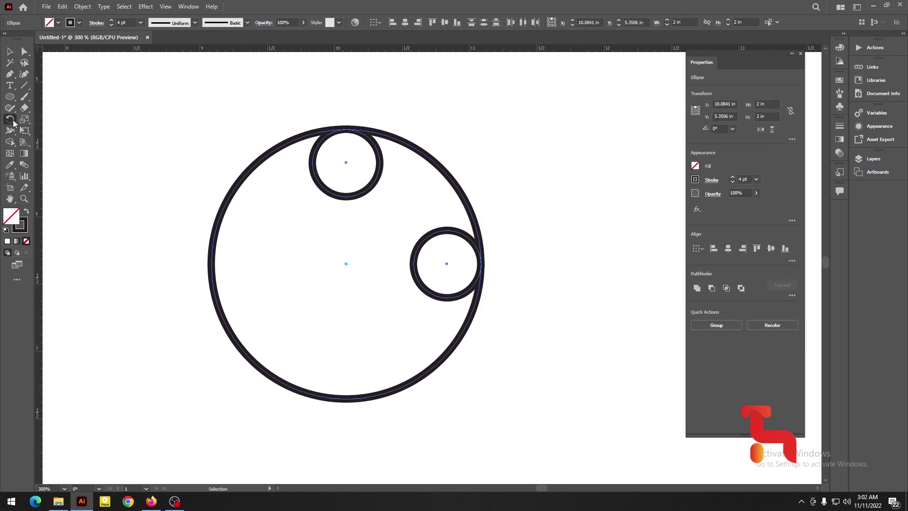
double_click(11, 120)
type("45")
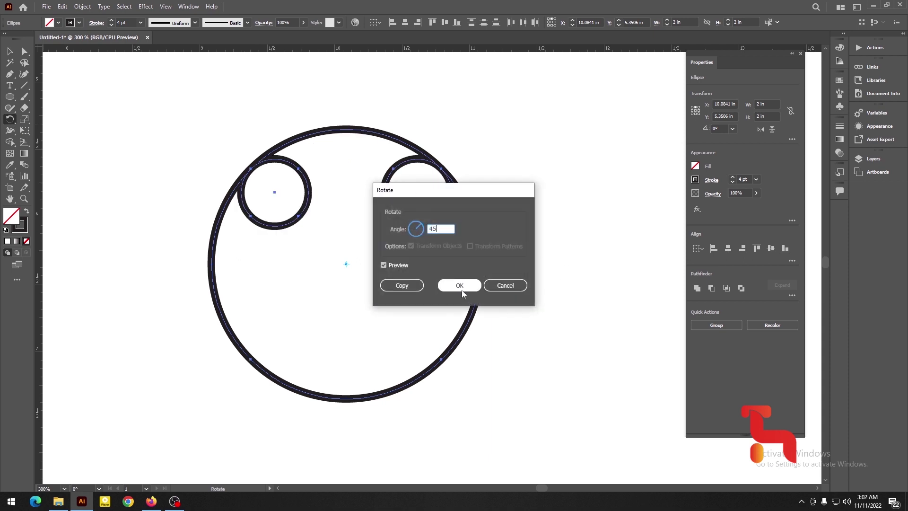
left_click(462, 286)
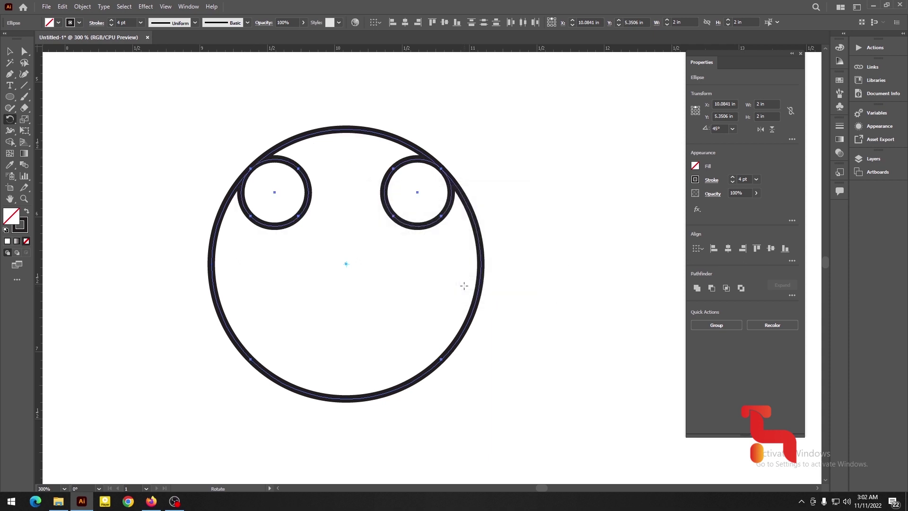
Select the big circle, copy it and paste the copy directly in front.
key("v")
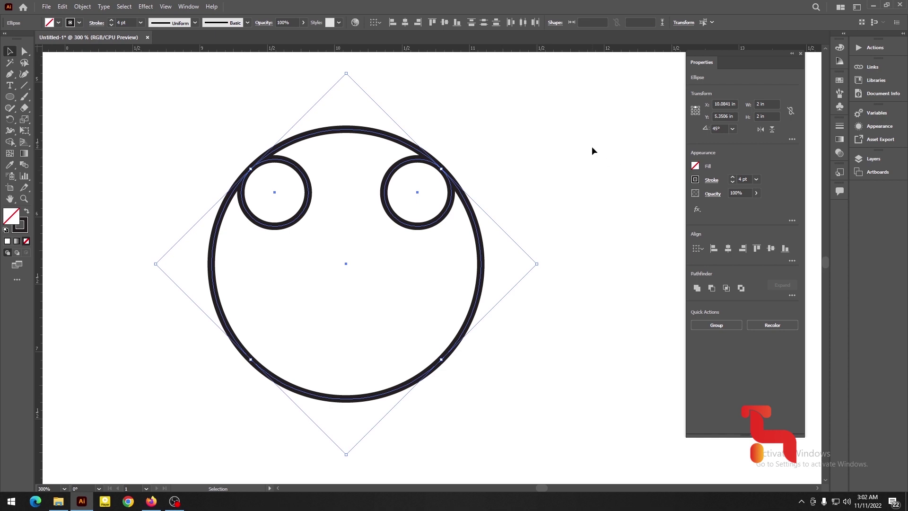
left_click(559, 198)
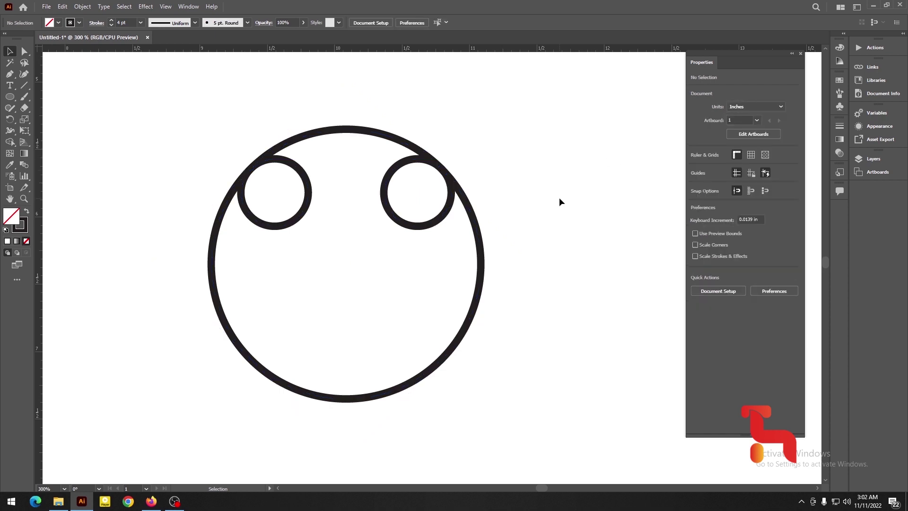
left_click(481, 232)
left_click(62, 7)
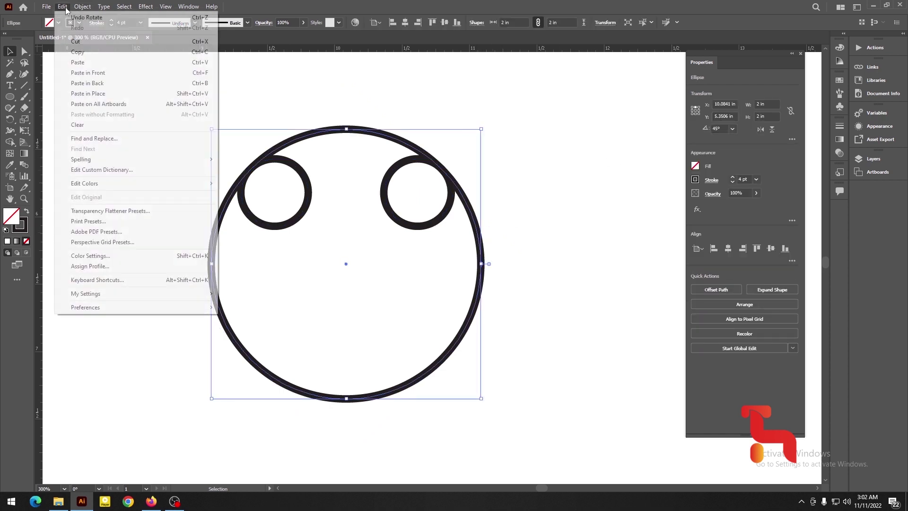
left_click(78, 52)
left_click(62, 7)
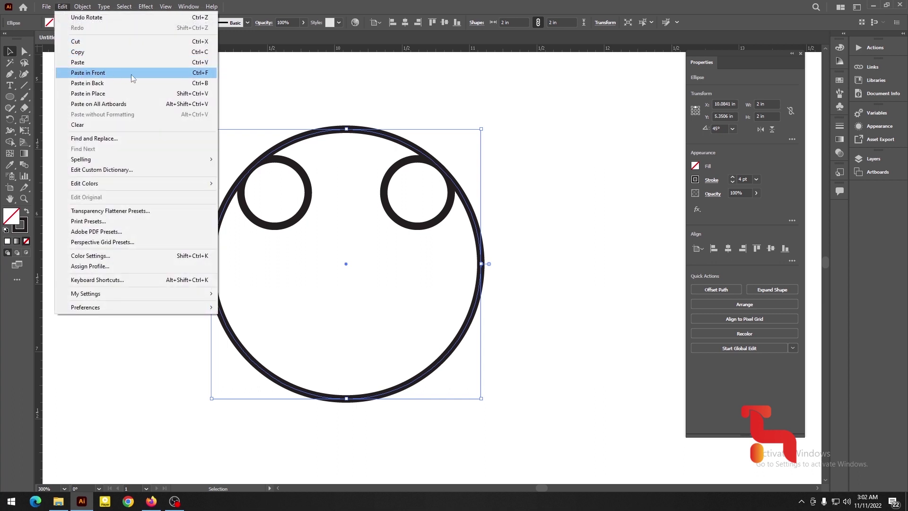
left_click(157, 73)
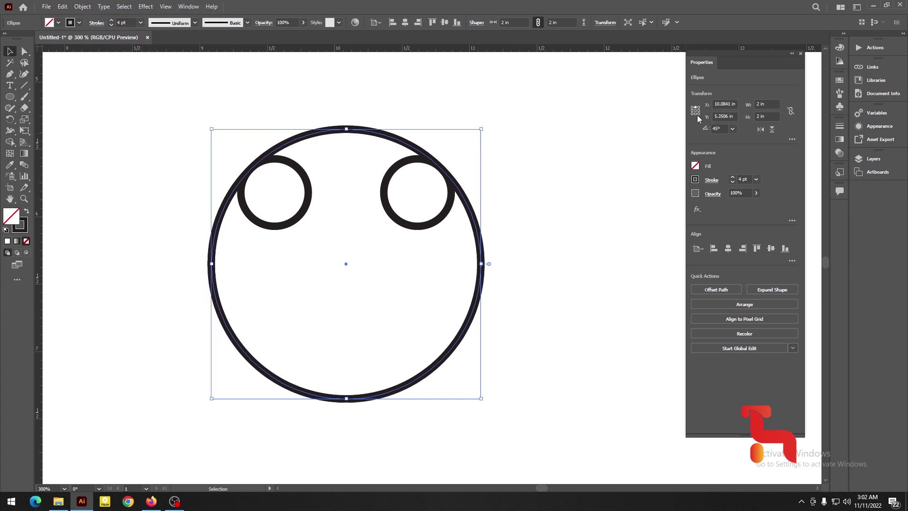
Shrink the pasted copy to 1.5 × 1.5 in and clear the selection.
left_click(764, 105)
key("Tab")
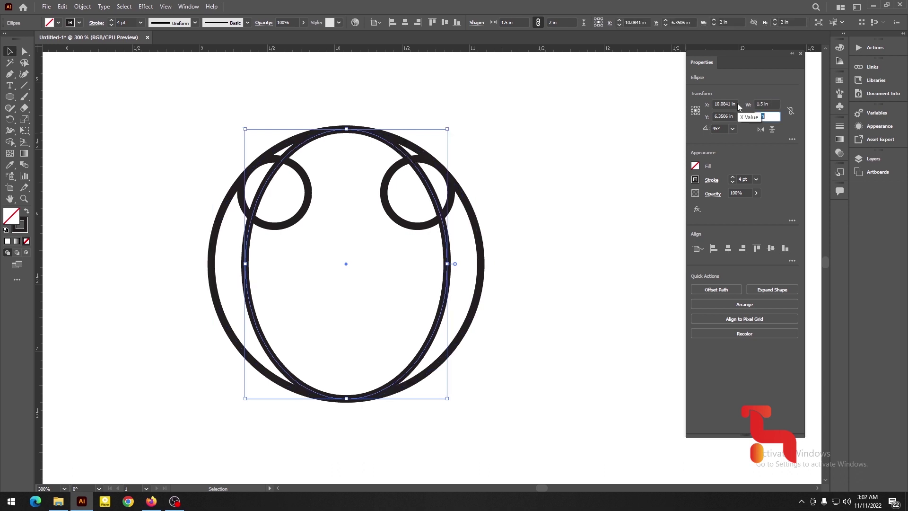
key("Return")
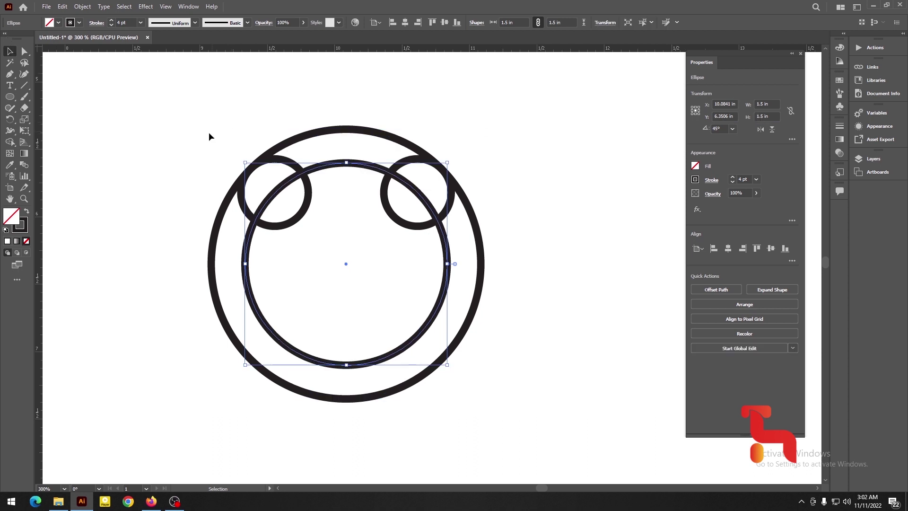
left_click(120, 150)
Draw a five-sided polygon from the inner circle's centre, about 1.43 in wide.
left_click(10, 97)
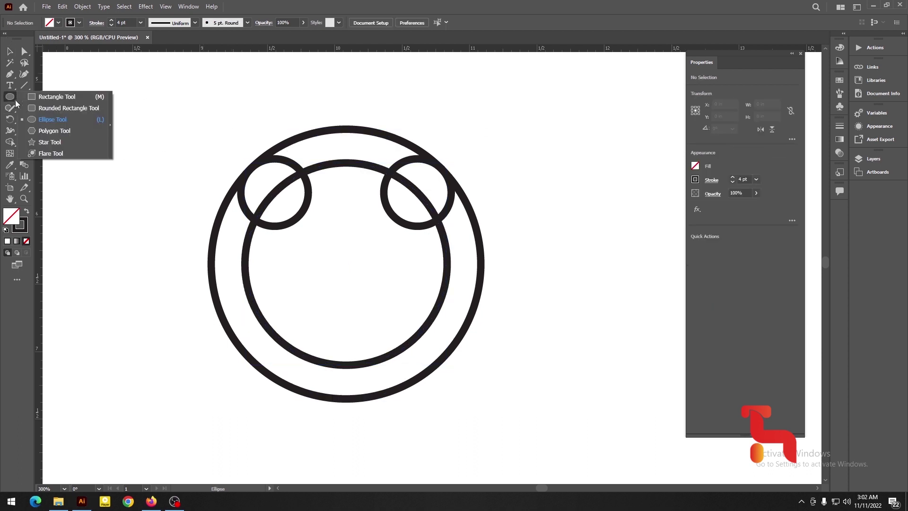
left_click(66, 133)
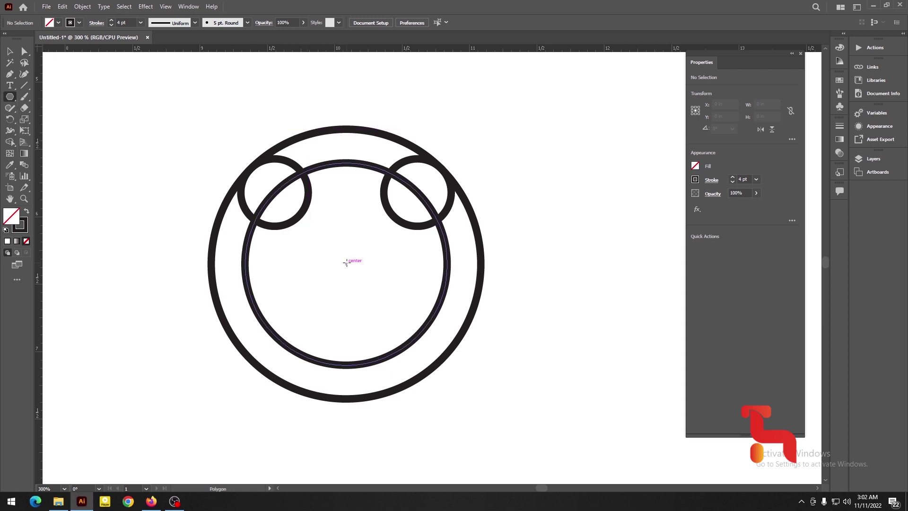
left_click_drag(347, 264, 372, 285)
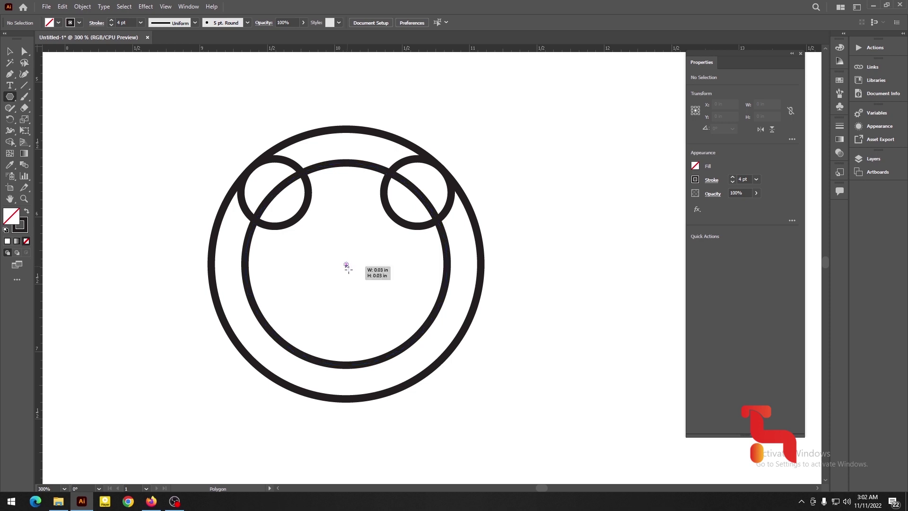
key("Down")
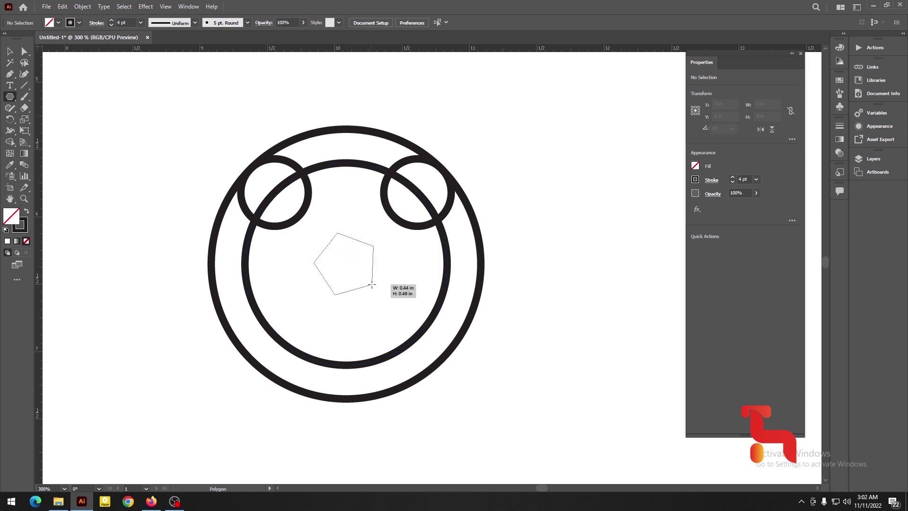
left_click_drag(372, 285, 396, 327)
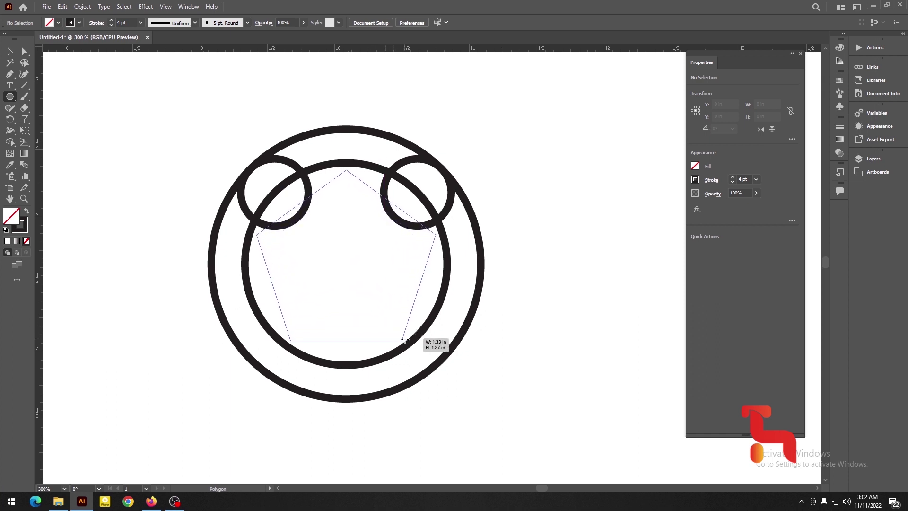
left_click_drag(395, 326, 407, 344)
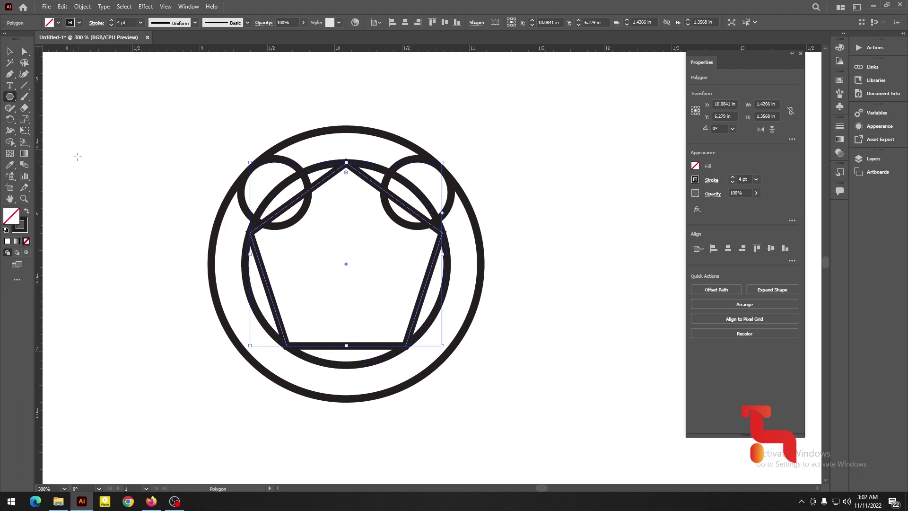
Select all the circles and the pentagon together.
left_click(7, 54)
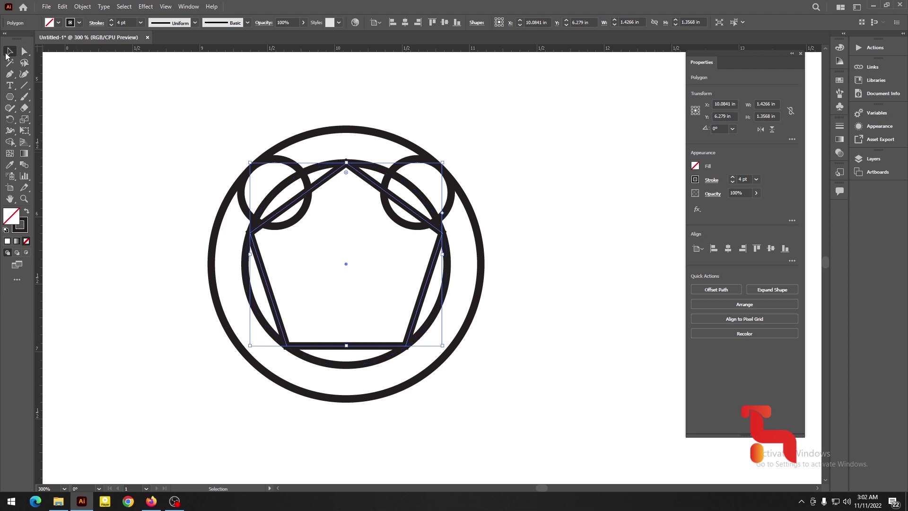
left_click(488, 170)
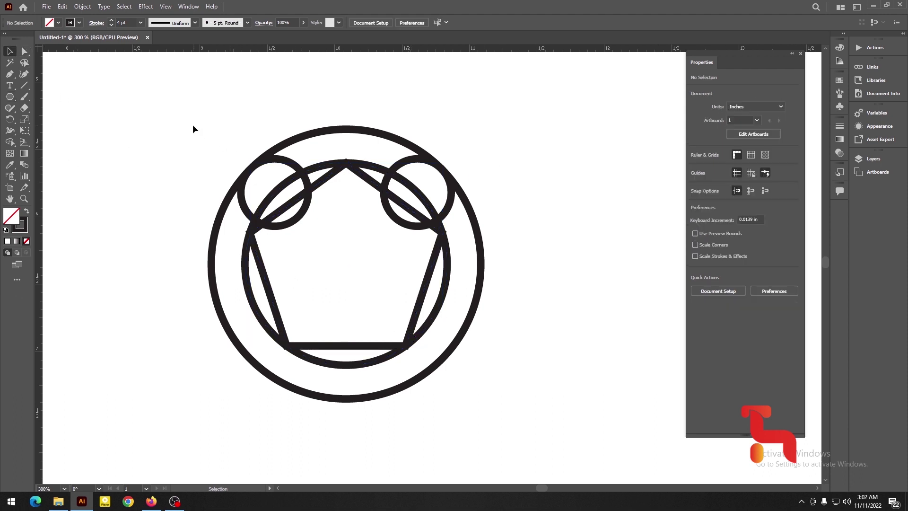
mouse_move(193, 126)
left_mouse_down()
mouse_move(479, 345)
mouse_move(513, 408)
left_mouse_up()
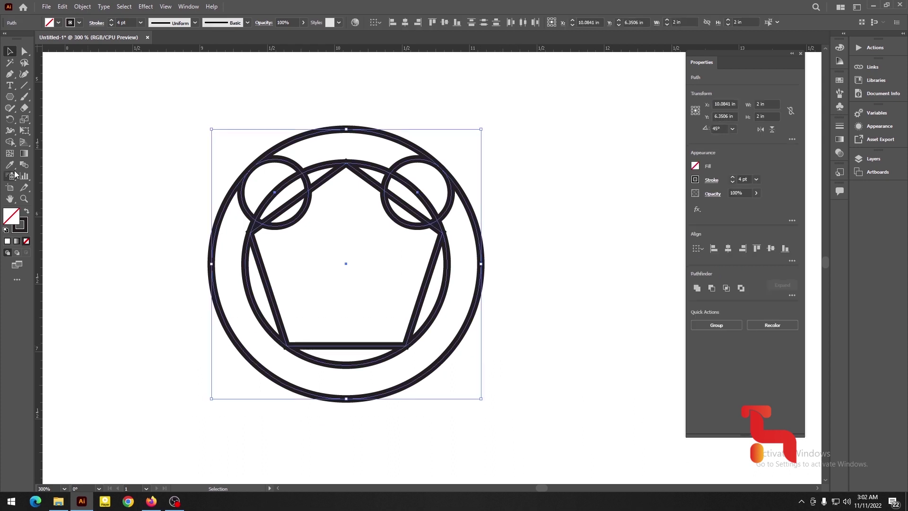
With Shape Builder, delete the unwanted segments and merge the top arc with both small circles.
left_click(10, 142)
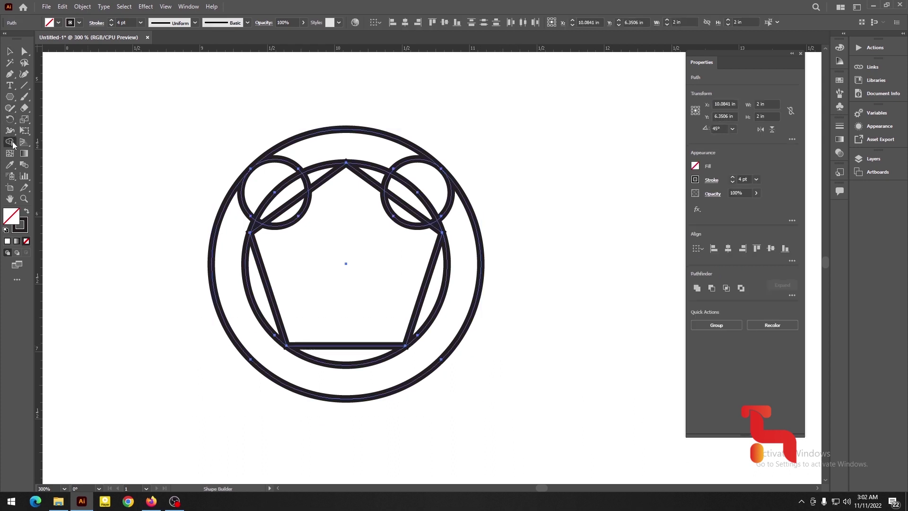
left_click(107, 143)
mouse_move(178, 236)
left_mouse_down()
mouse_move(319, 326)
mouse_move(405, 362)
left_mouse_up()
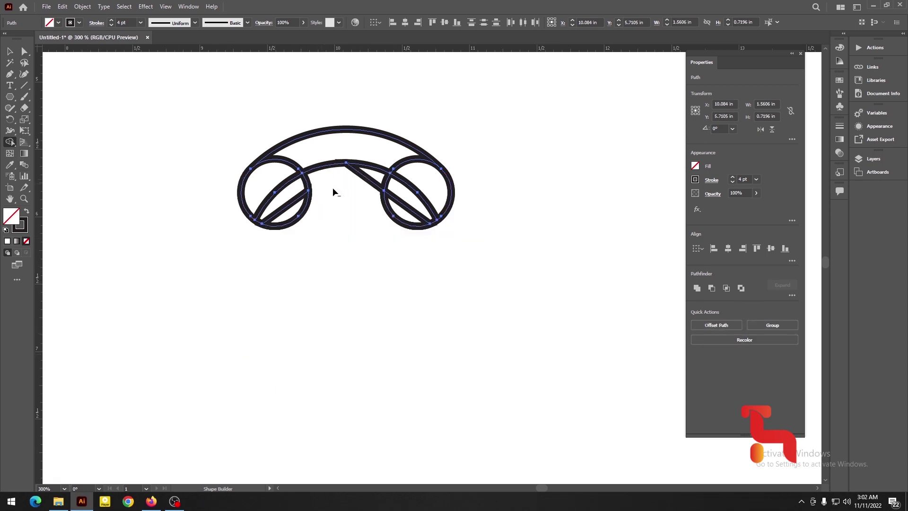
left_click_drag(366, 183, 371, 181)
left_click(289, 215, "alt")
left_click_drag(376, 220, 411, 222)
left_click_drag(329, 145, 286, 196)
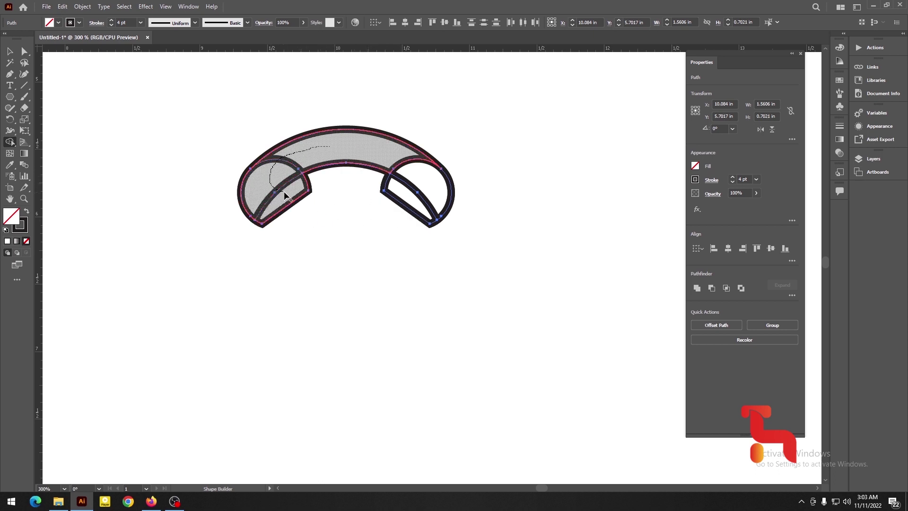
mouse_move(302, 154)
left_mouse_down()
mouse_move(413, 198)
mouse_move(405, 193)
left_mouse_up()
Round all the handset outline's corners to about 0.03 in with live corners, then reselect it.
scroll(403, 181, "up", 2)
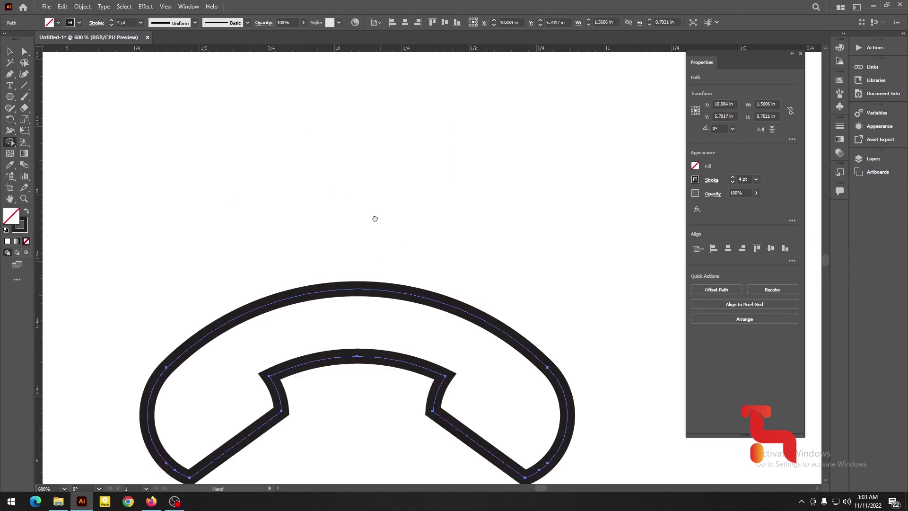
left_click_drag(375, 218, 351, 55)
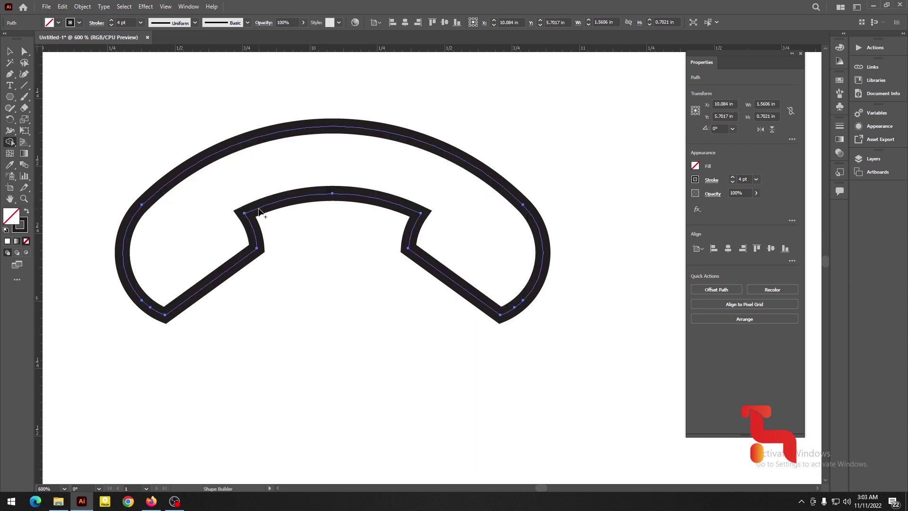
key("v")
key("a")
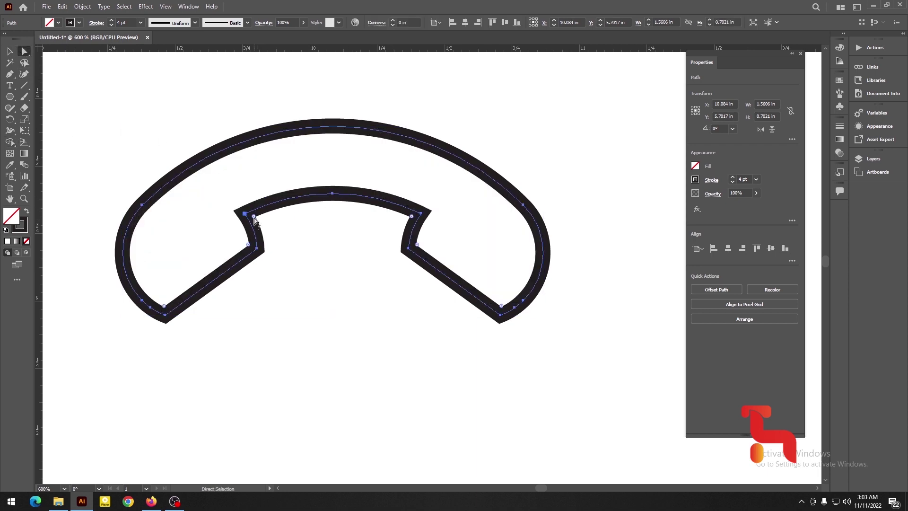
left_click_drag(254, 218, 256, 220)
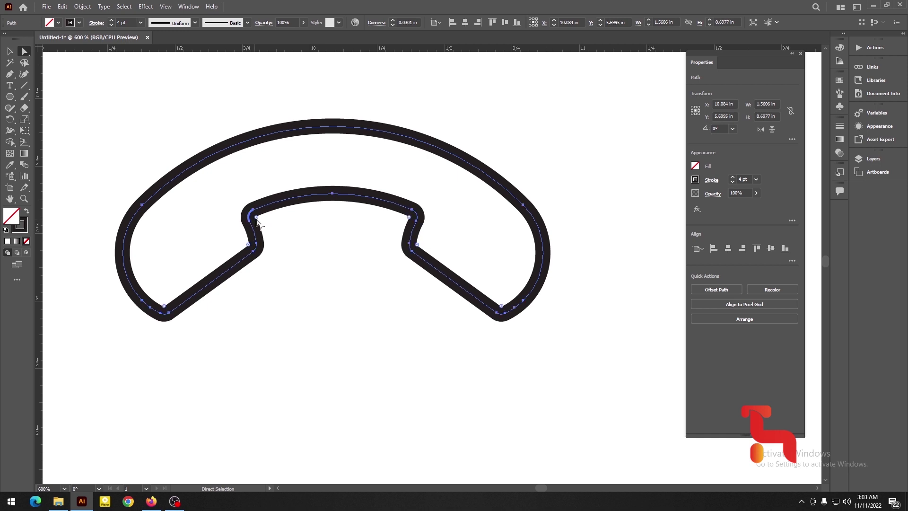
left_click(301, 238)
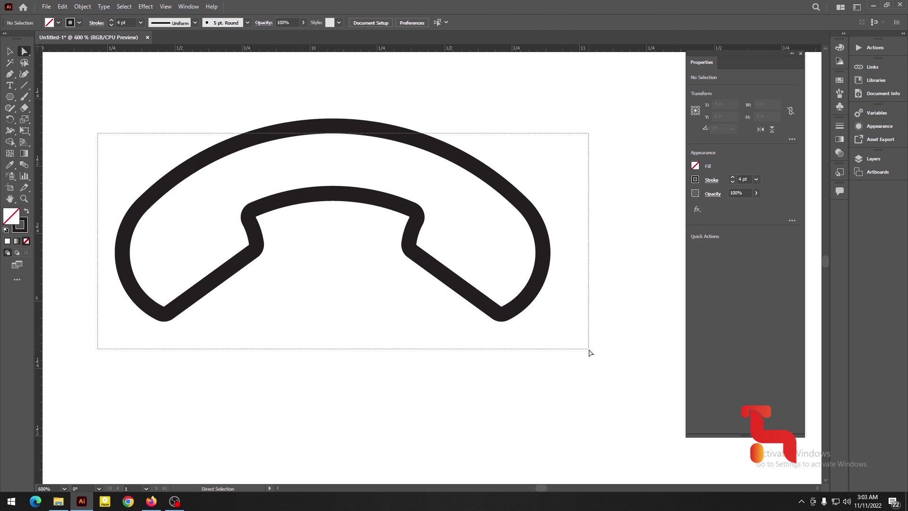
left_click_drag(97, 134, 589, 348)
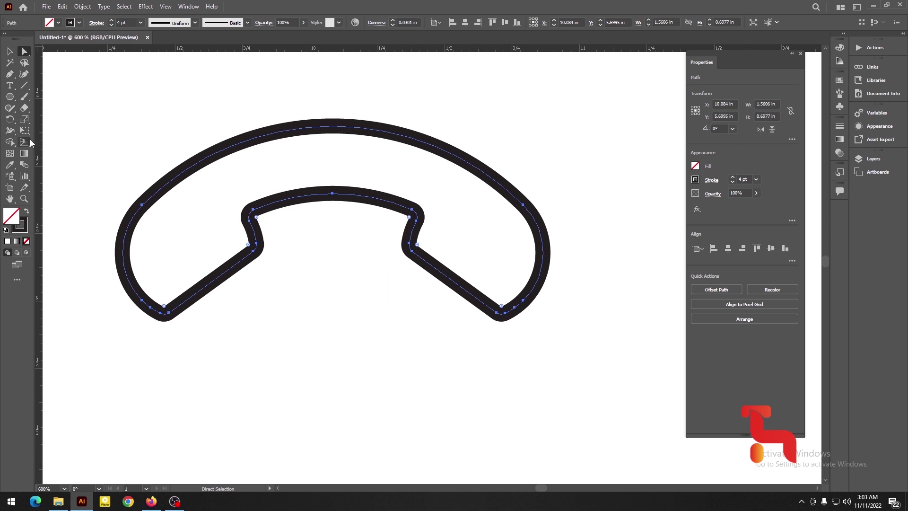
Select the whole handset outline and rotate it 135° through the Rotate dialog.
left_click(9, 51)
left_click(107, 123)
left_click_drag(99, 107, 597, 372)
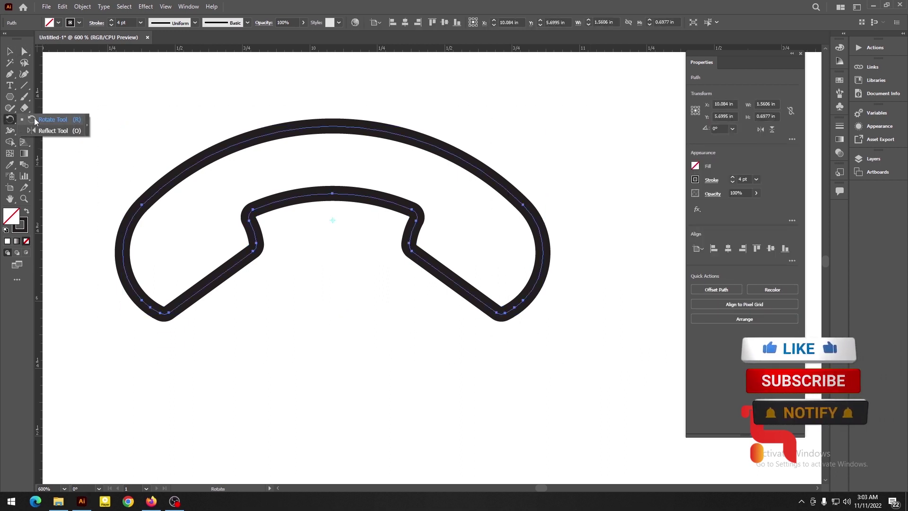
left_click(17, 123)
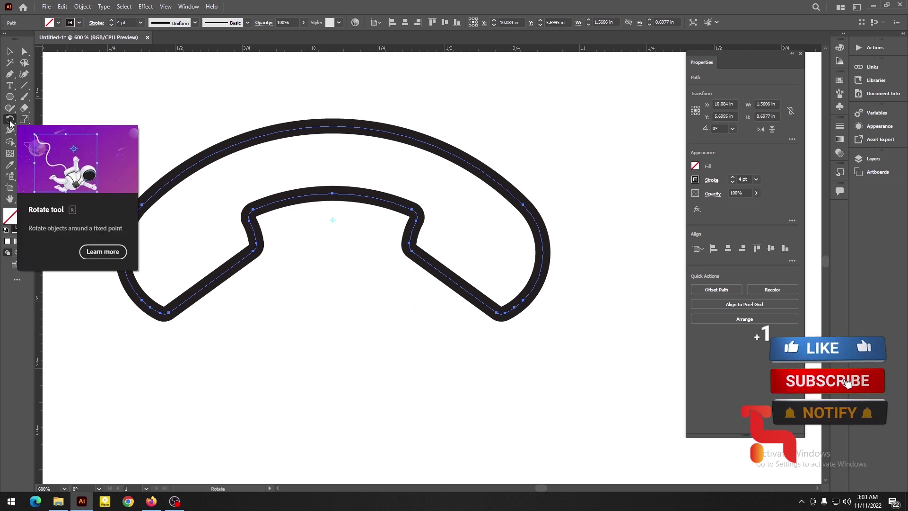
double_click(11, 121)
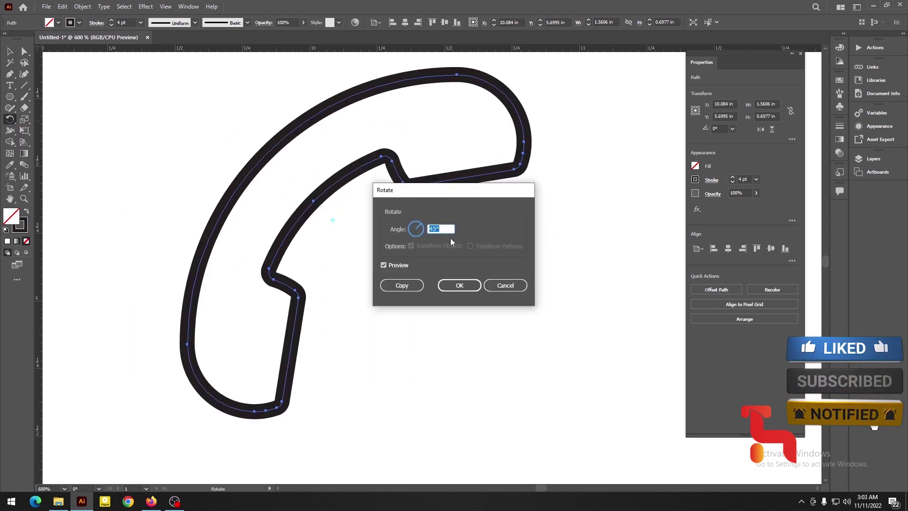
type("135")
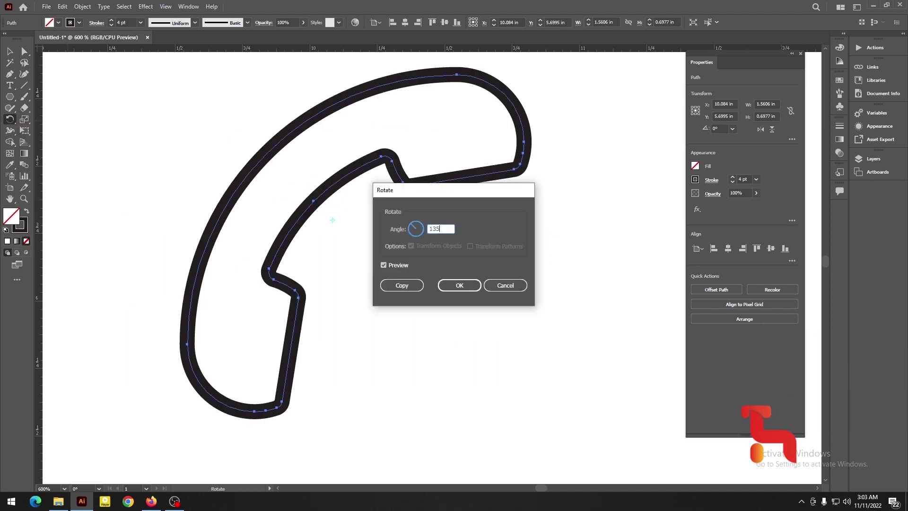
left_click(456, 284)
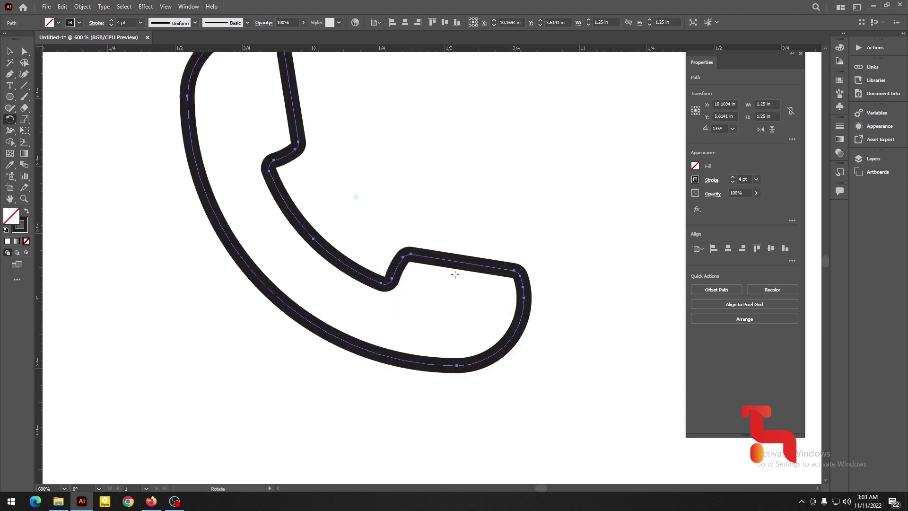
key("ctrl+minus")
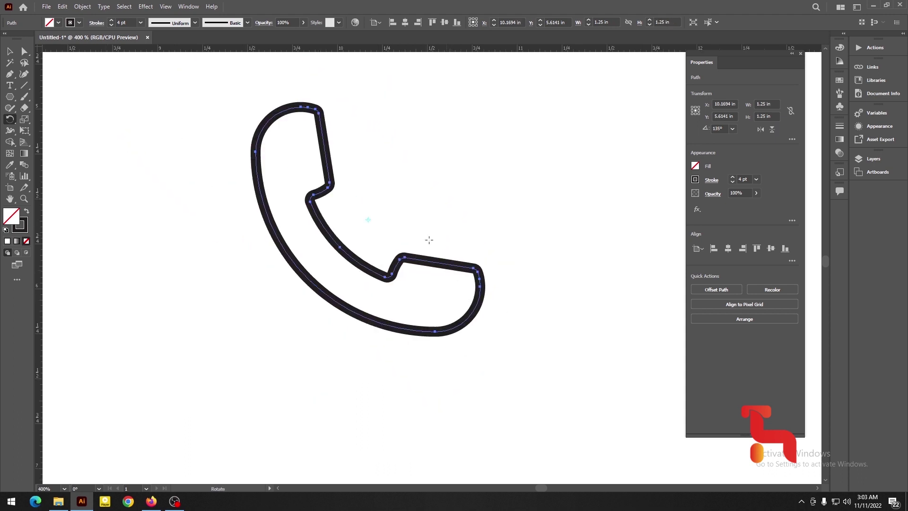
Shift the handset left and expand its fill and stroke into a solid filled shape.
key("v")
left_click_drag(310, 201, 212, 205)
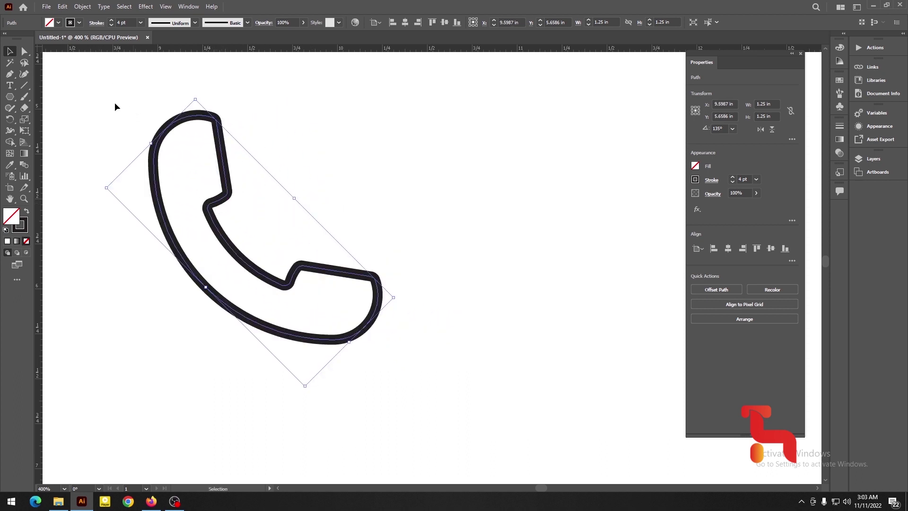
left_click(79, 9)
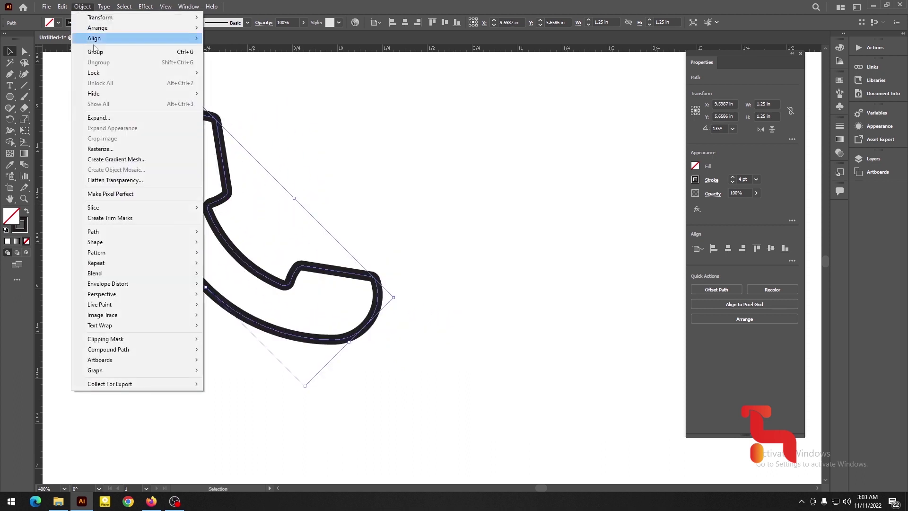
left_click(113, 119)
left_click(432, 305)
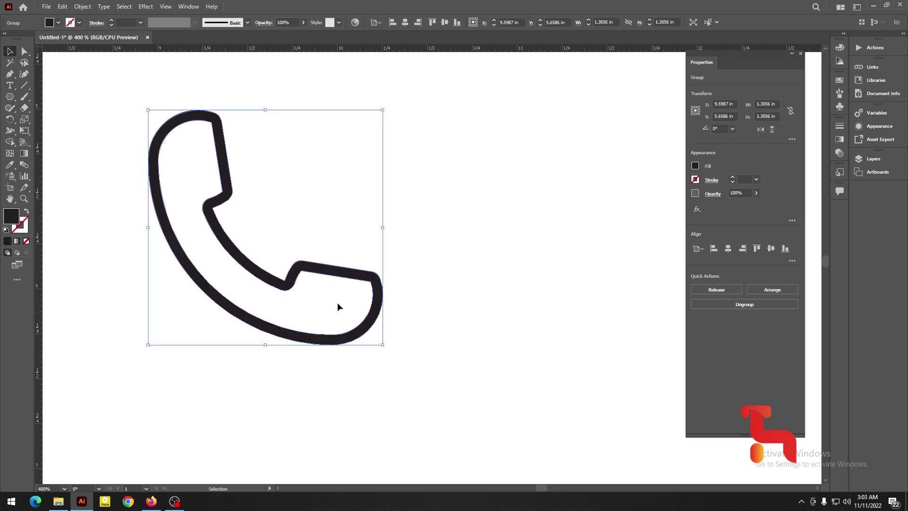
left_click(80, 7)
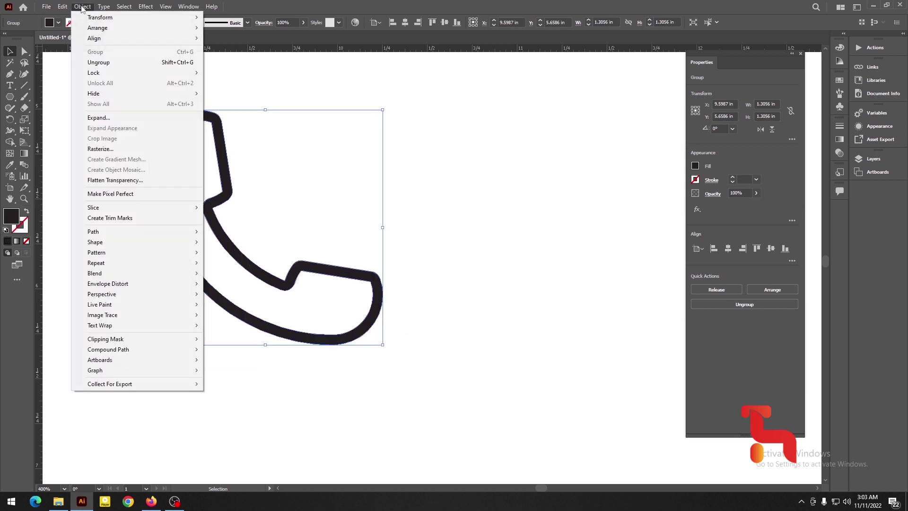
left_click(82, 9)
Place a copy to the right, outline its stroke, and swap fill and stroke.
mouse_move(219, 211)
left_mouse_down()
mouse_move(408, 229)
mouse_move(461, 222)
left_mouse_up()
left_click(462, 211)
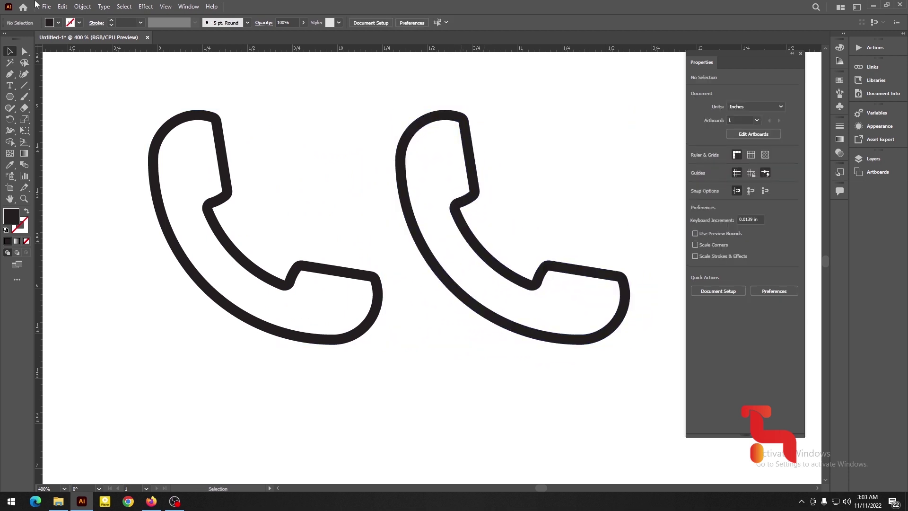
left_click(405, 138)
left_click(83, 7)
mouse_move(93, 231)
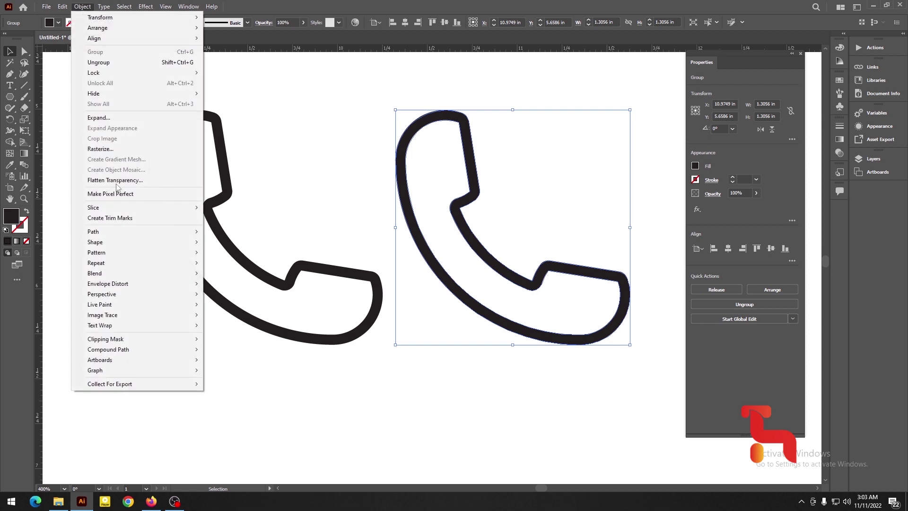
left_click(250, 256)
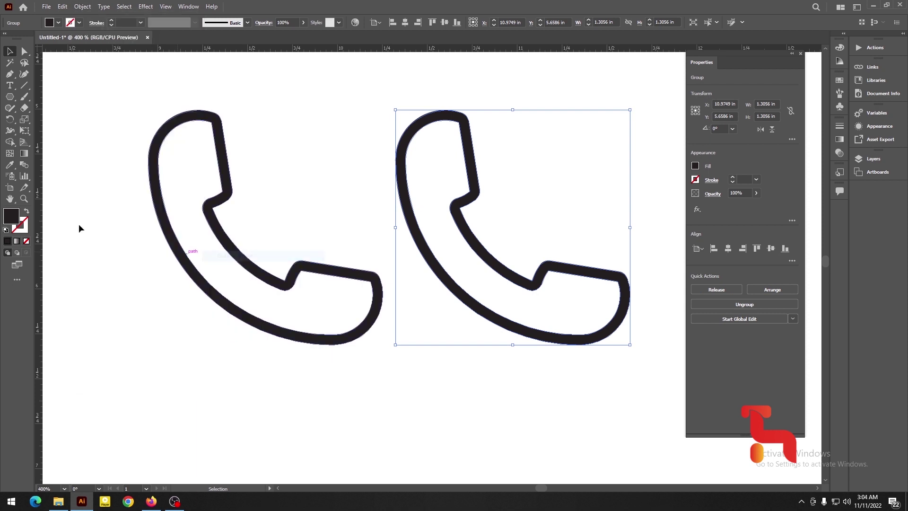
left_click(28, 212)
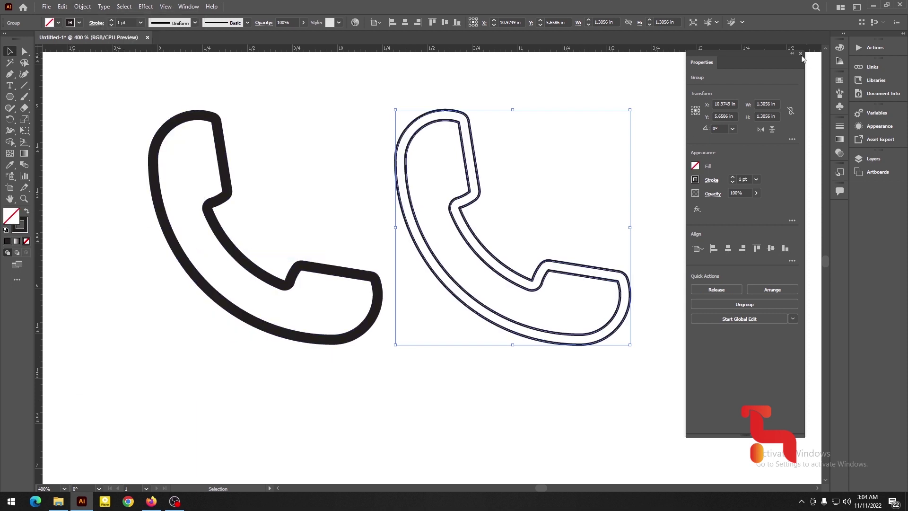